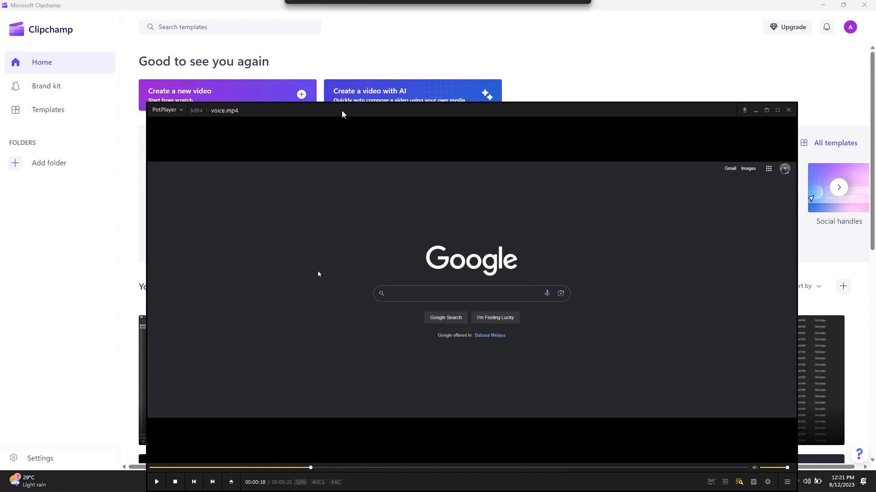
Step: Close the video player and copy the path of the folder containing voice.mp4
left_click(789, 110)
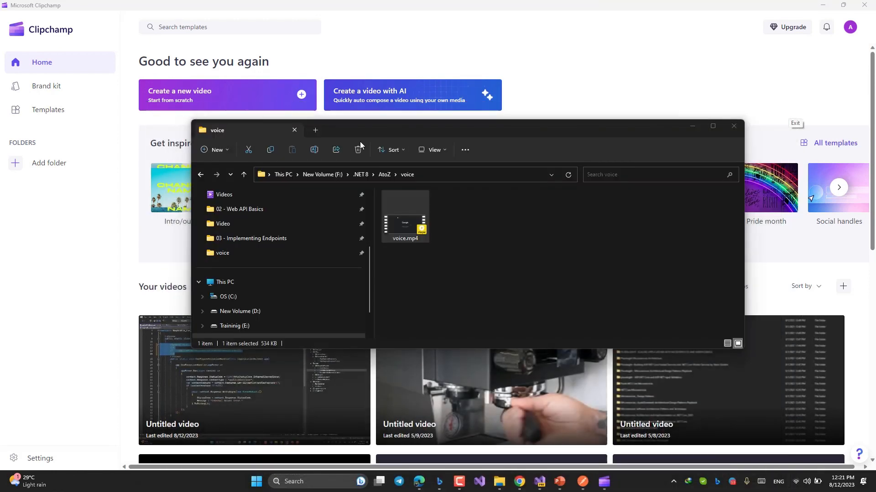
left_click(439, 173)
left_click(381, 4)
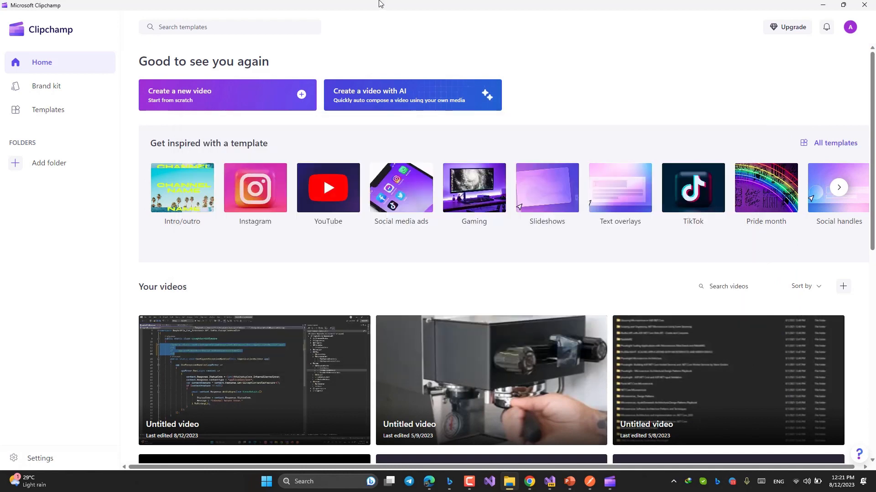
Step: Create a new video project and import voice.mp4 from the folder F:\.NET 8\AtoZ\voice
left_click(214, 106)
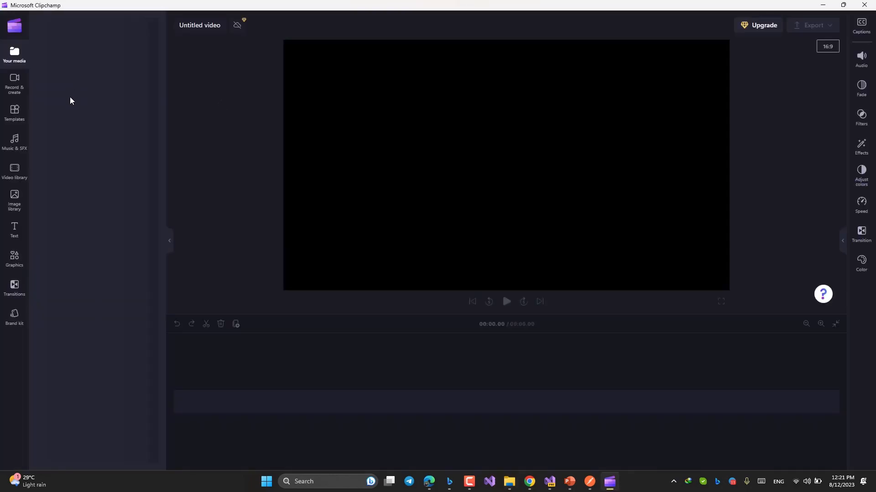
left_click(84, 32)
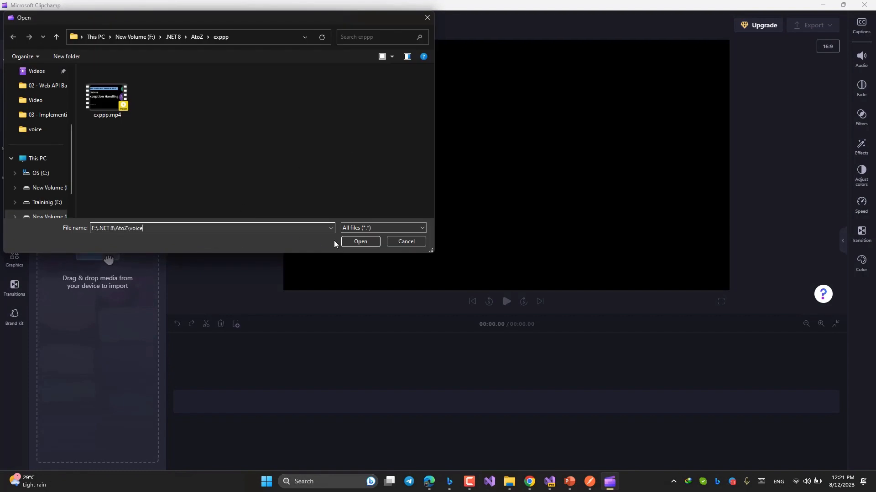
left_click(358, 238)
double_click(107, 107)
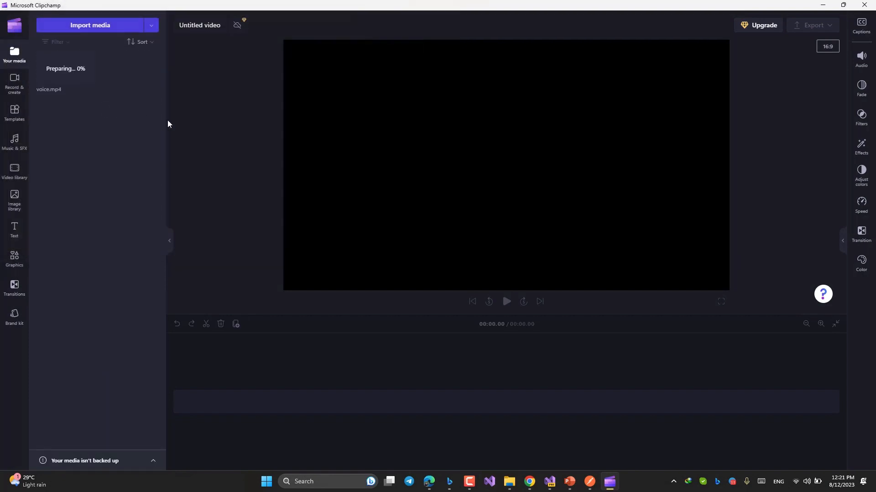
Step: Place voice.mp4 at the start of the timeline and detach its audio
left_click_drag(64, 68, 407, 163)
left_click(792, 67)
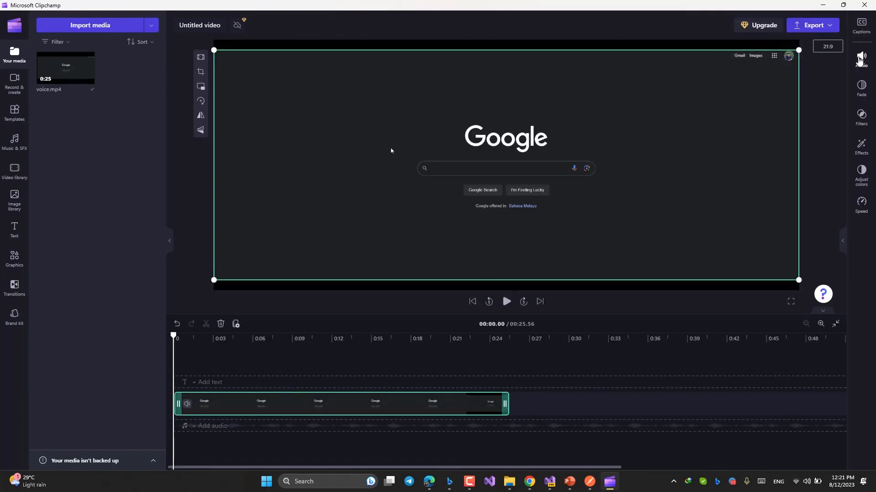
left_click(861, 59)
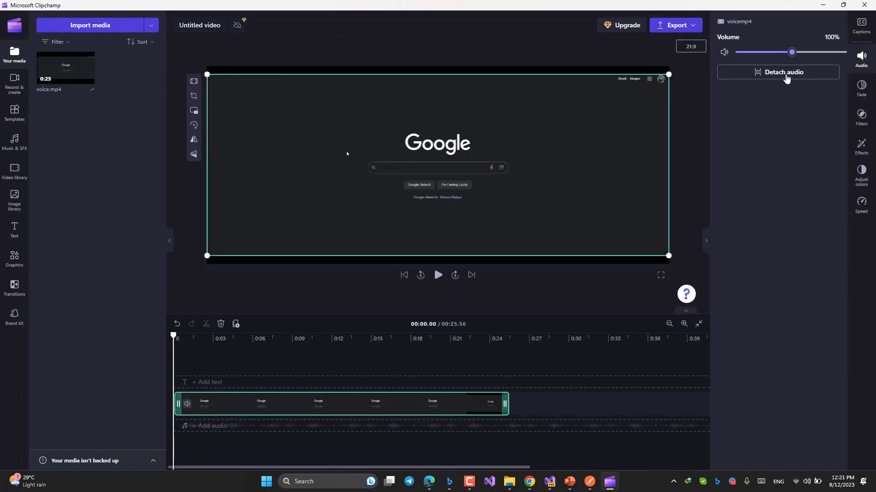
left_click(784, 72)
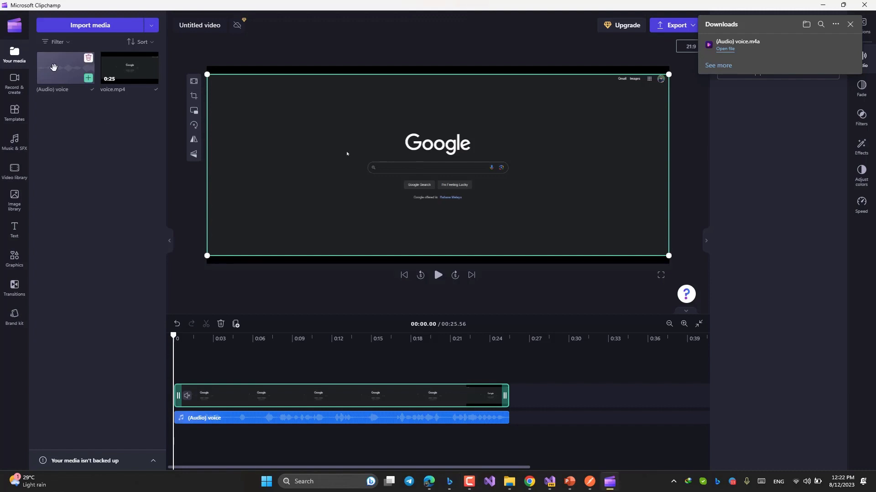
Step: Show the downloaded file (Audio) voice.m4a in its folder and copy the path of the Downloads folder
left_click(823, 47)
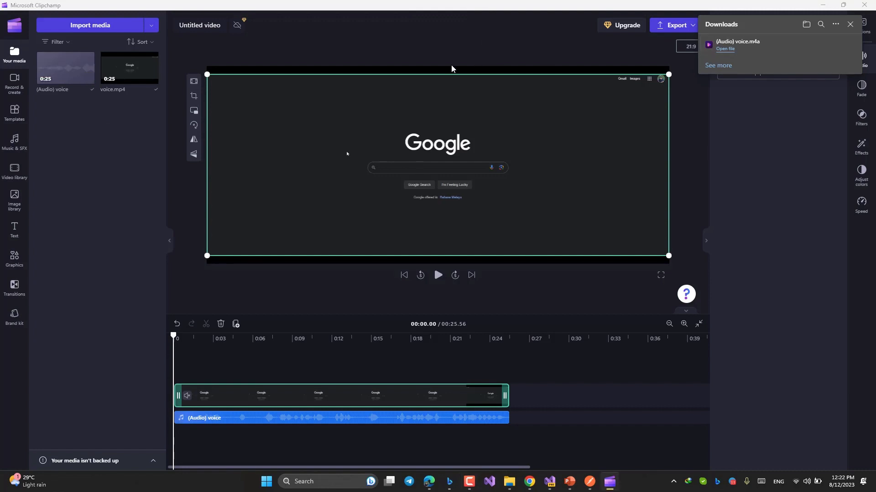
left_click(456, 154)
key("ctrl+c")
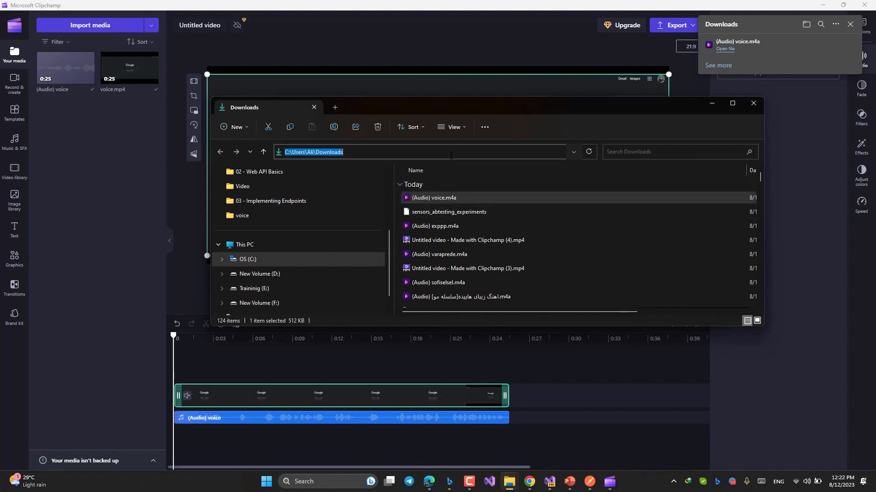
left_click(436, 198)
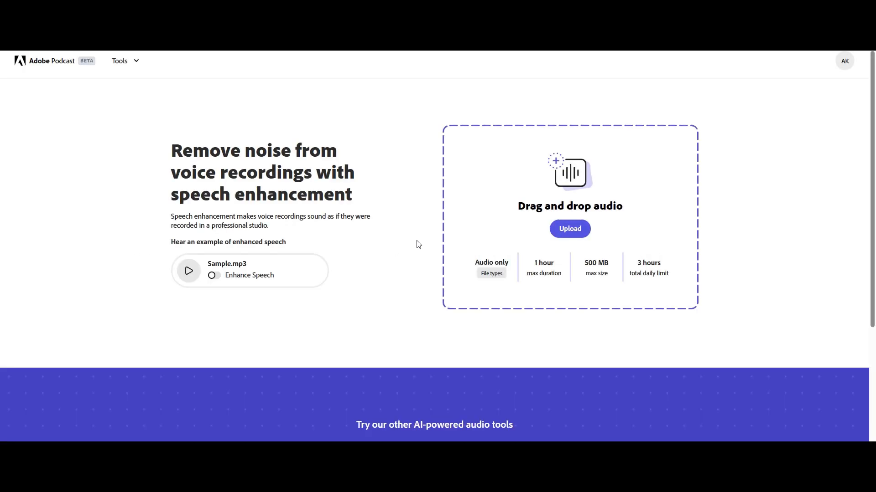
Step: In Adobe Podcast's speech enhancement, upload (Audio) voice.m4a from the Downloads folder, listing all file types to find it
left_click(566, 233)
key("ctrl+v")
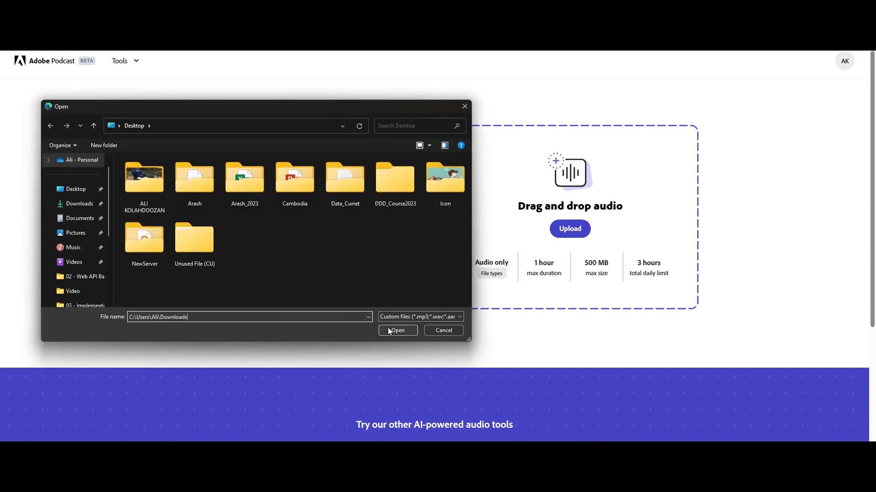
left_click(389, 331)
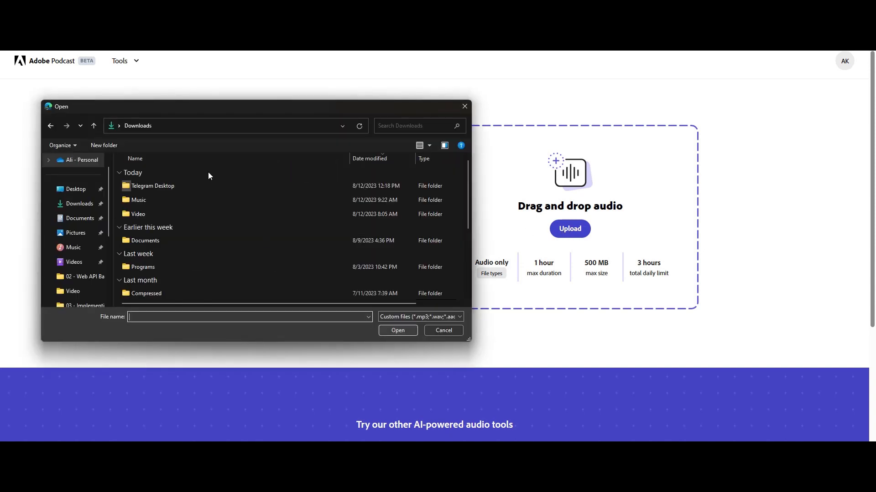
left_click(398, 320)
left_click(393, 335)
left_click(155, 187)
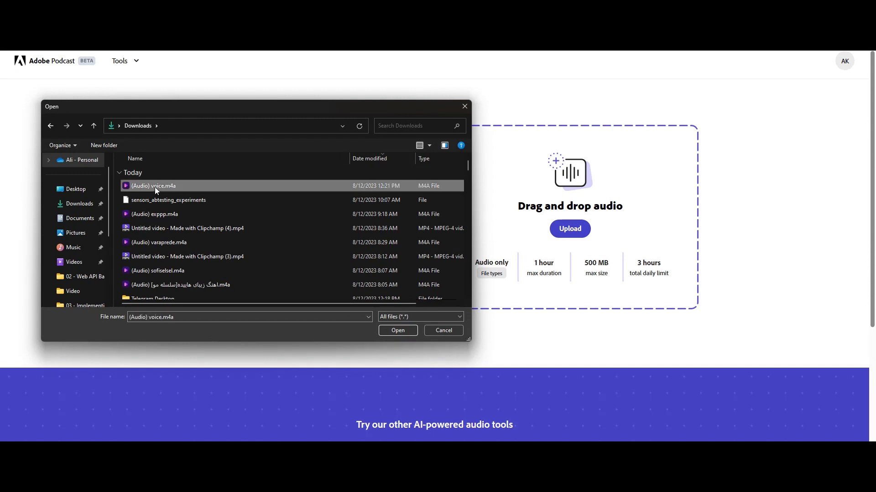
double_click(155, 187)
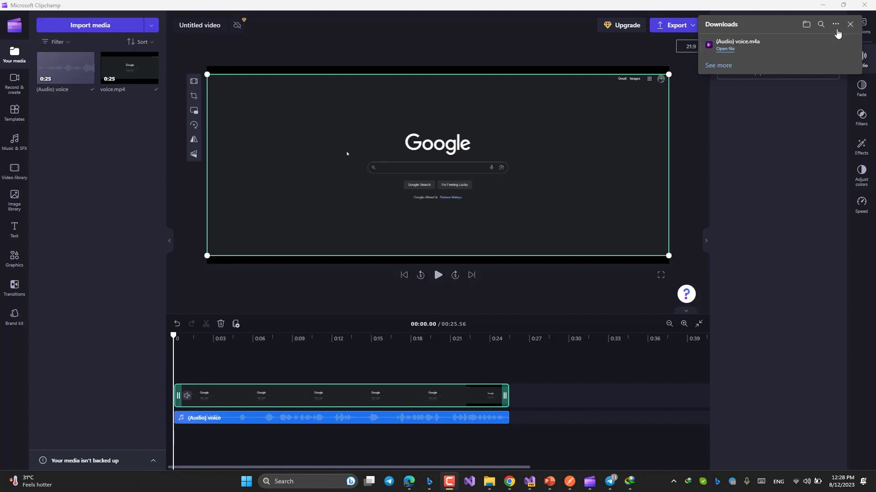
Step: Back in Clipchamp, dismiss the downloads list, remove the original (Audio) voice media from the project, and briefly preview the muted video
left_click(850, 25)
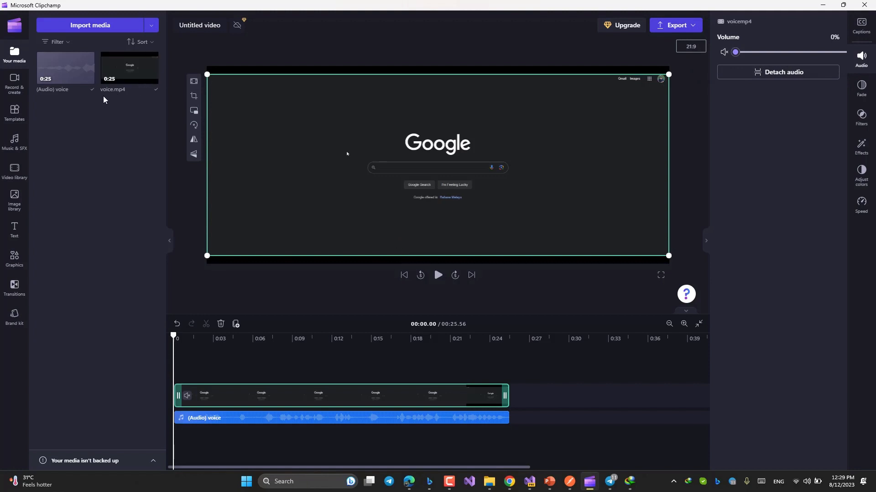
left_click(88, 57)
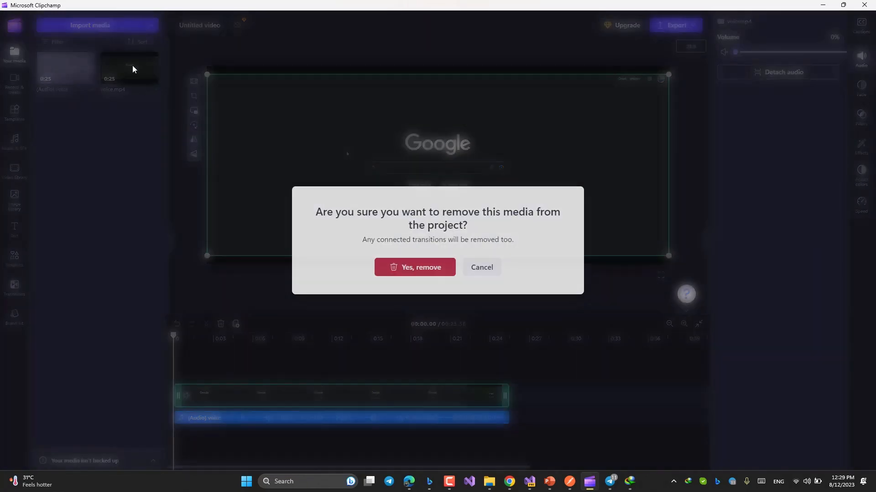
left_click(413, 268)
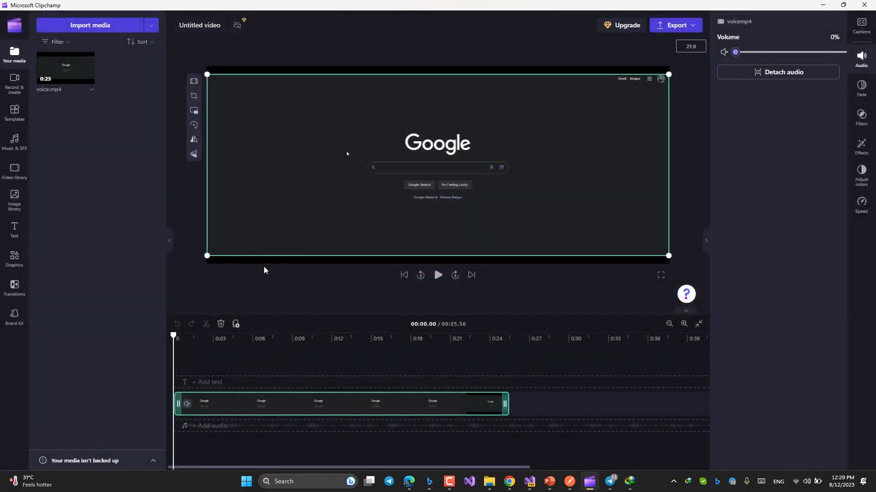
left_click(437, 275)
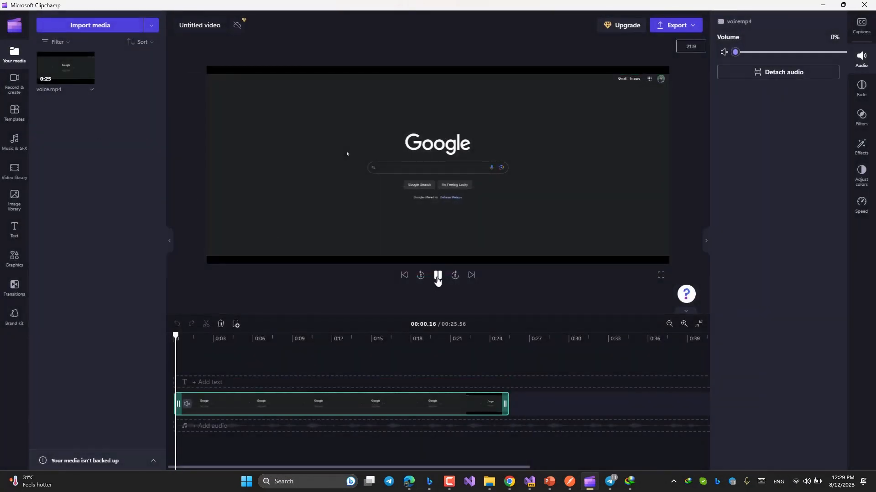
left_click(331, 180)
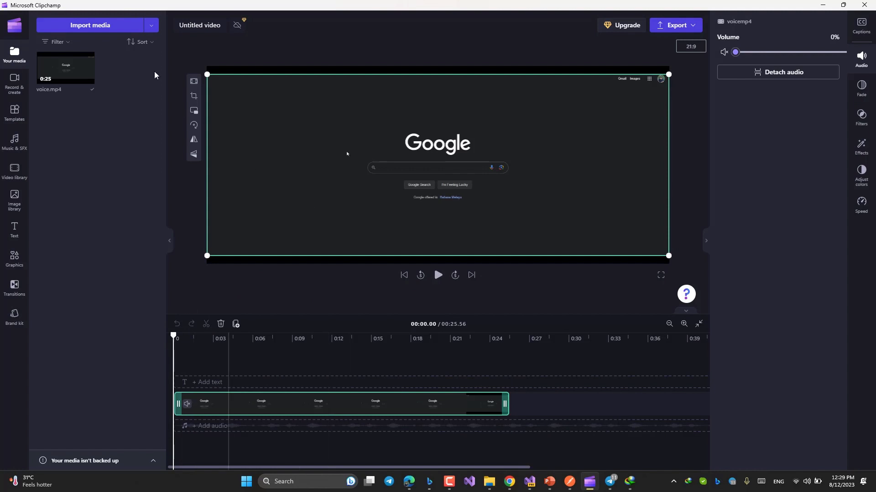
Step: Import the enhanced recording (Audio) voice (enhanced).wav from the Music folder inside Downloads
left_click(116, 30)
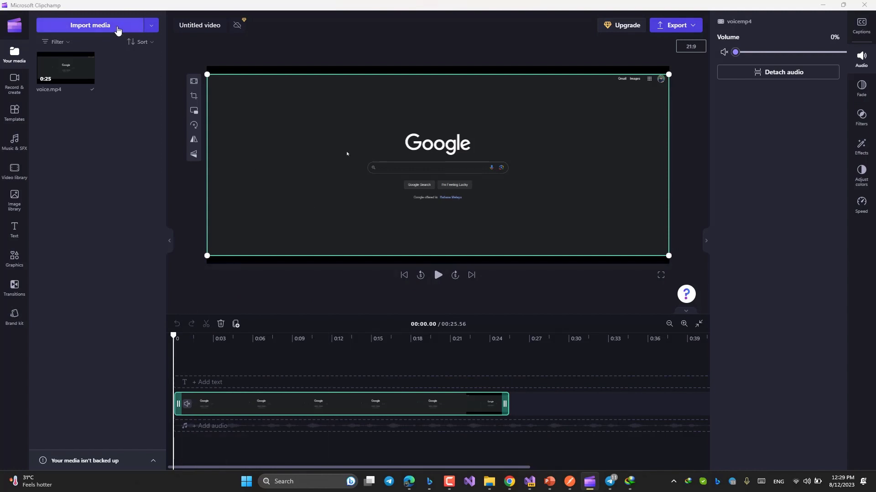
key("ctrl+v")
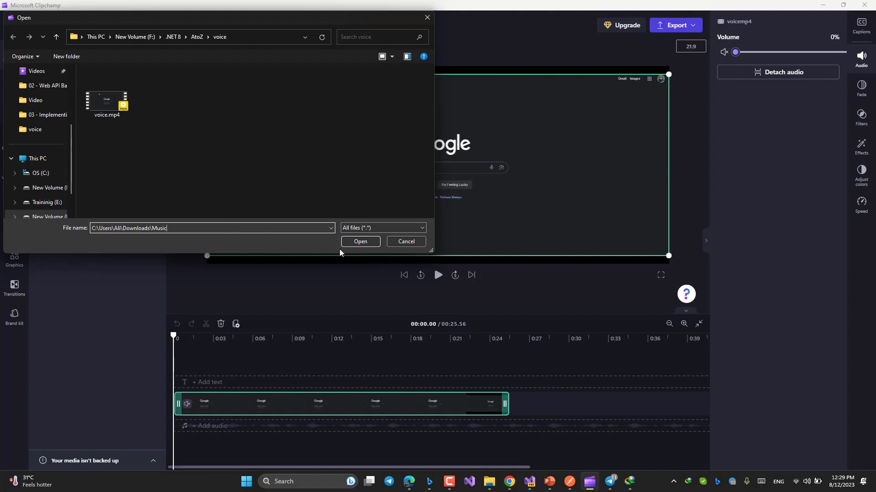
left_click(360, 241)
left_click(137, 98)
double_click(137, 99)
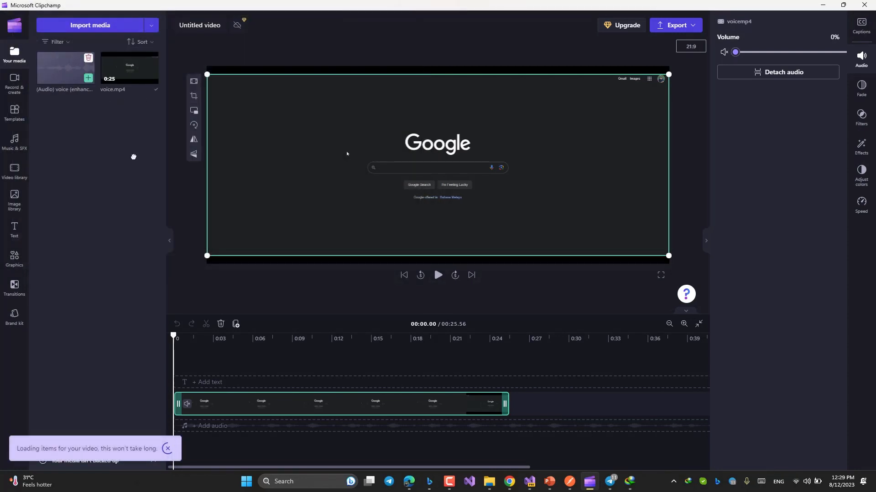
Step: Add the enhanced voice audio to the audio track under the video, starting at 0 seconds
left_click_drag(63, 67, 195, 405)
left_click(440, 279)
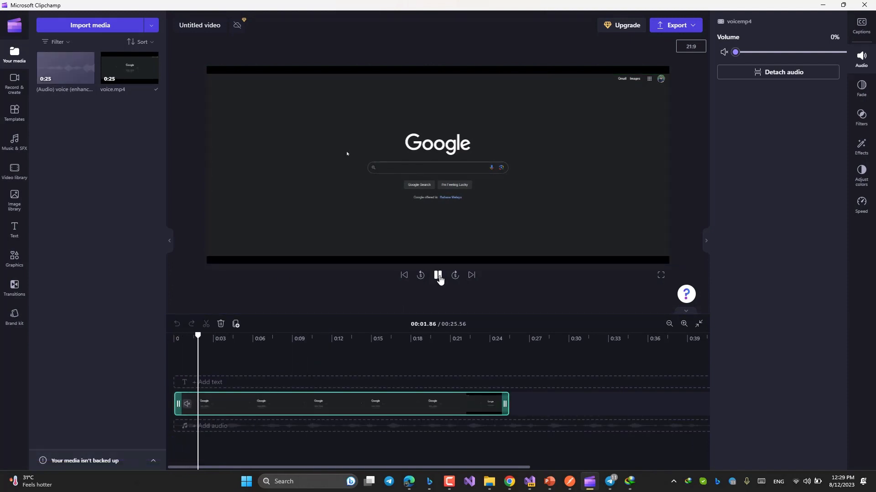
left_click(440, 279)
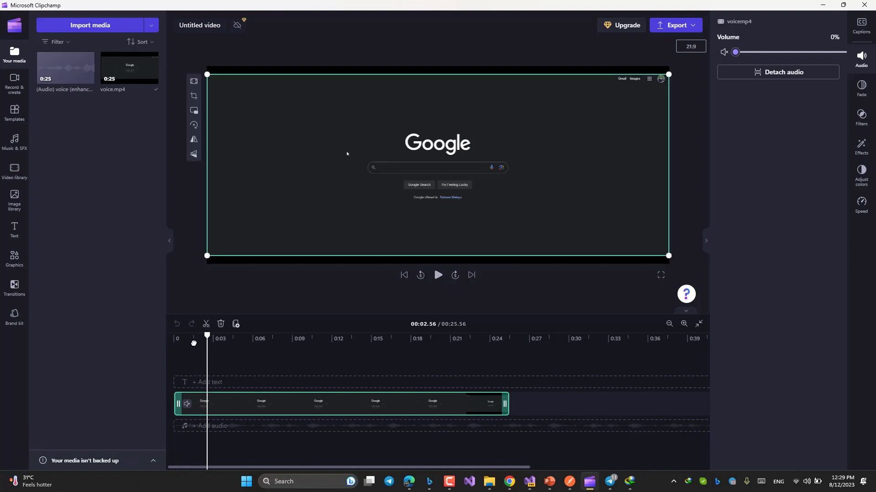
left_click(175, 339)
left_click_drag(51, 64, 218, 425)
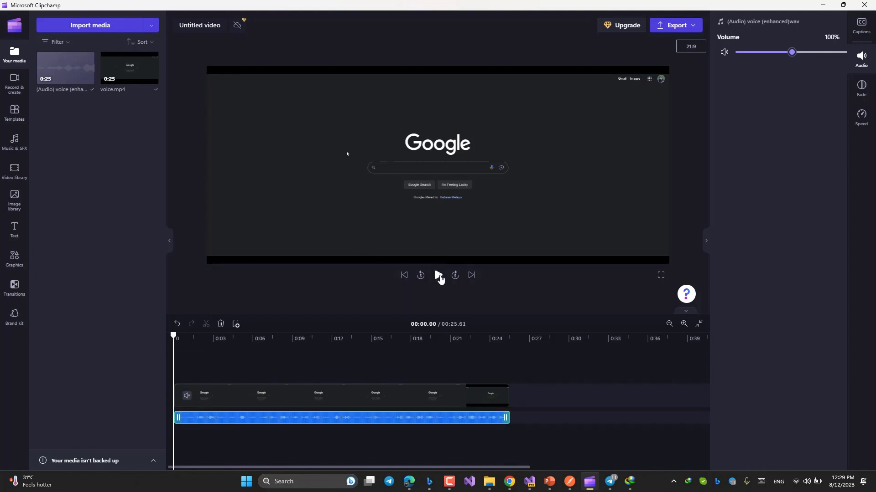
Step: Preview the video with the enhanced audio and return the playhead to the start of the timeline
left_click(439, 276)
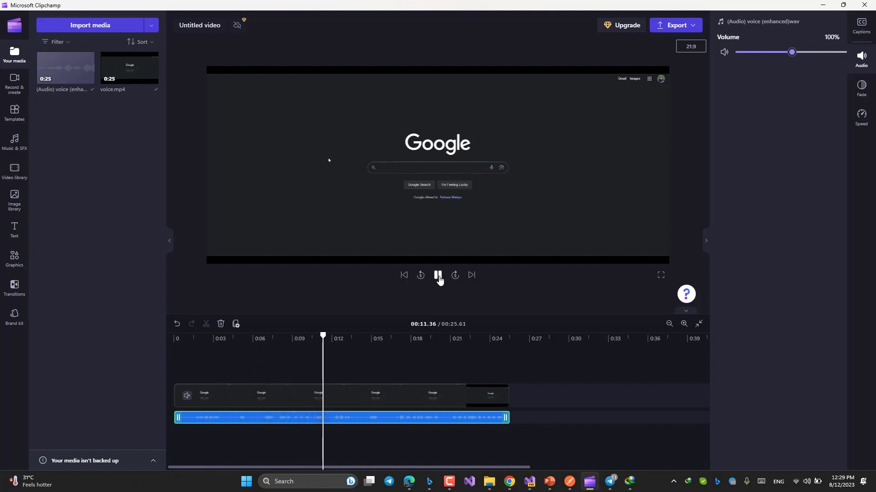
left_click(439, 280)
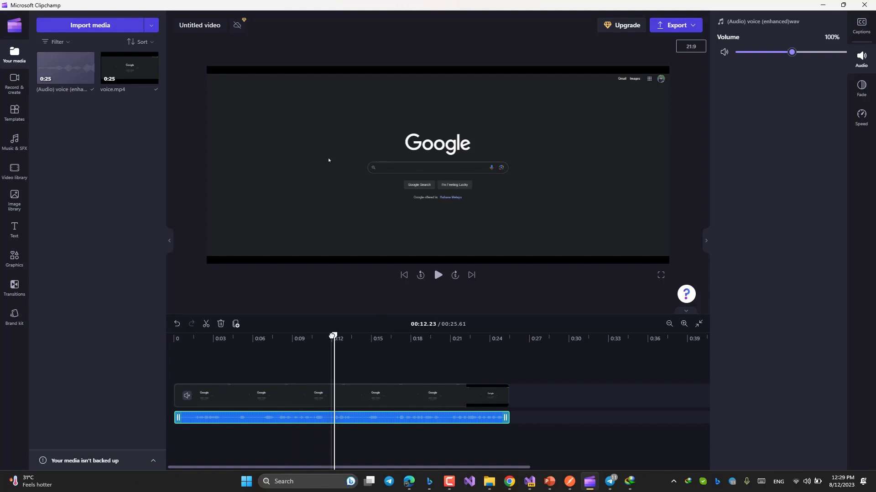
left_click_drag(331, 336, 270, 337)
left_click_drag(220, 356, 170, 354)
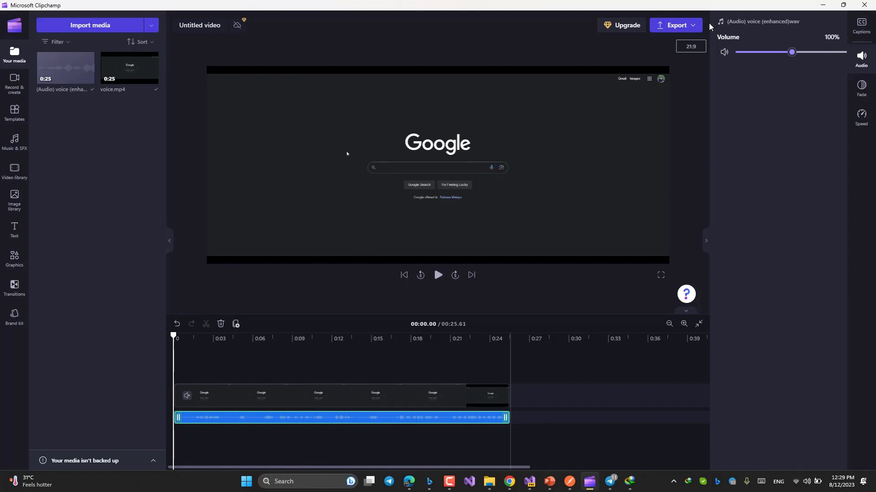
Step: Export the video in 1080p and show the exported MP4 in its folder
left_click(671, 21)
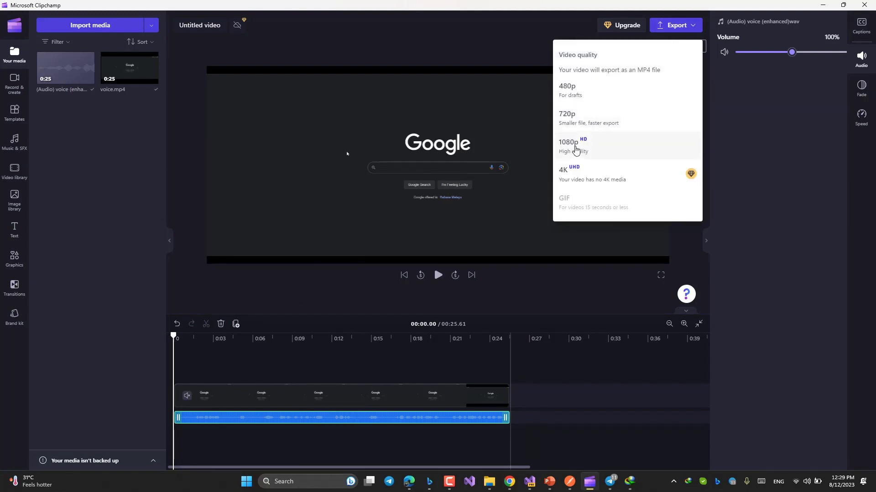
left_click(576, 149)
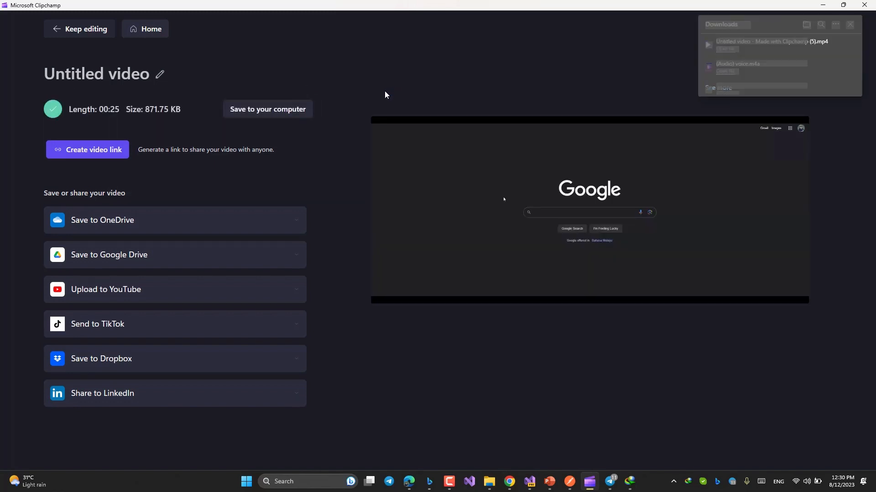
left_click(820, 45)
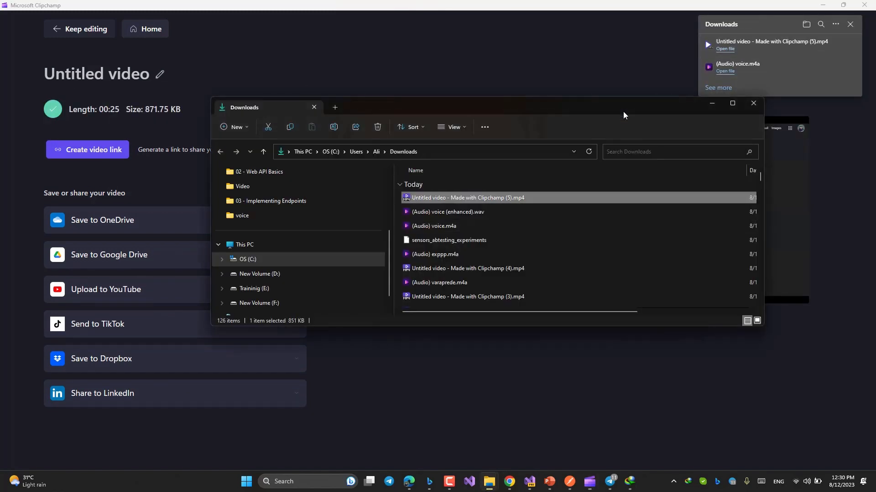
Step: Play the exported video to check its sound, then close the player and dismiss the downloads list
double_click(491, 200)
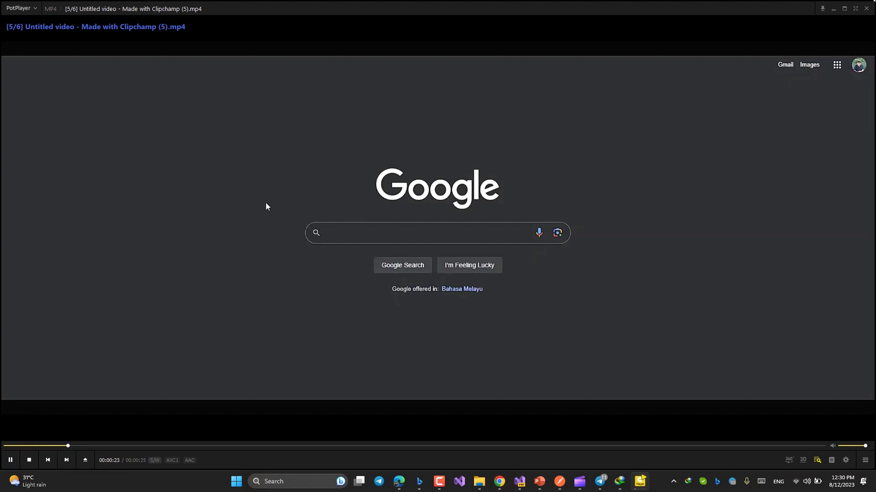
left_click(866, 8)
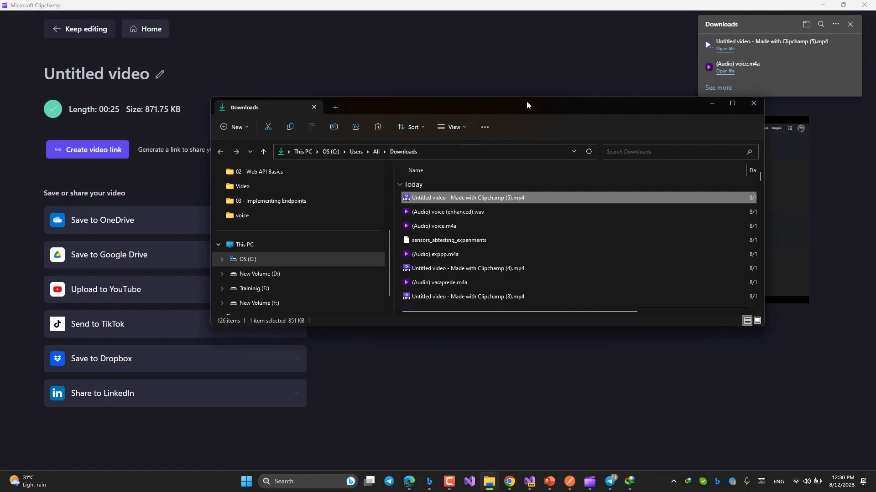
left_click_drag(528, 104, 518, 133)
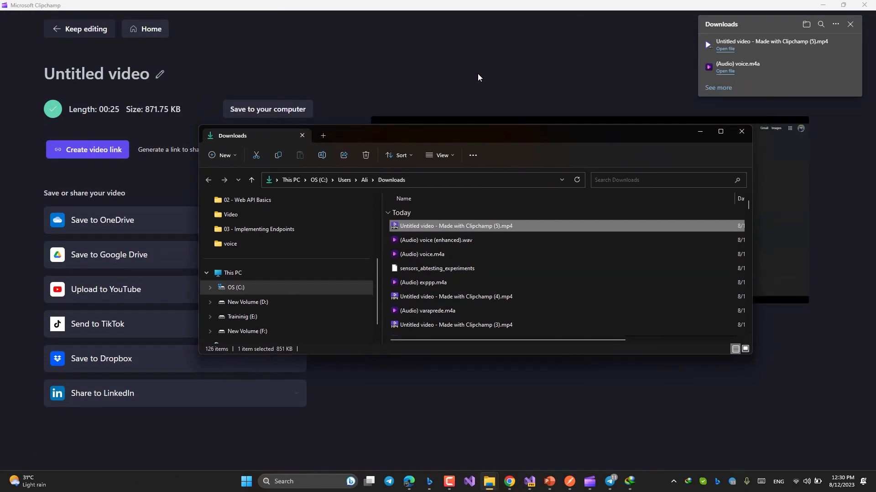
left_click(850, 25)
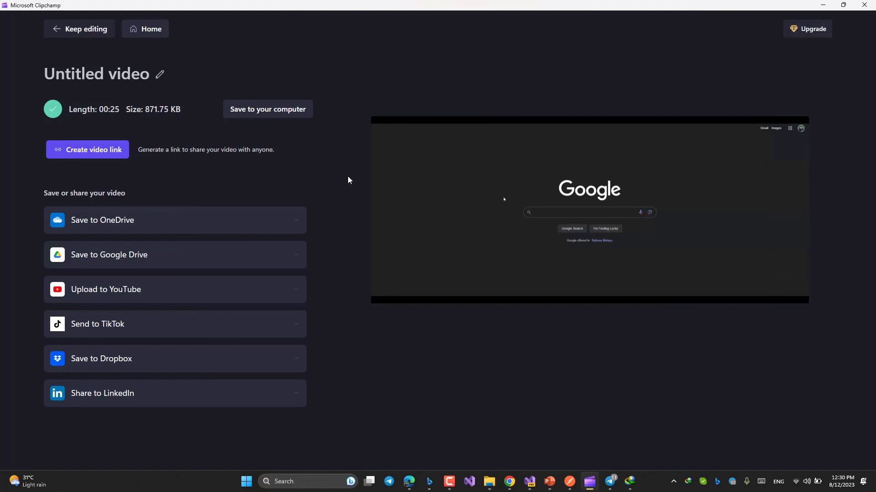